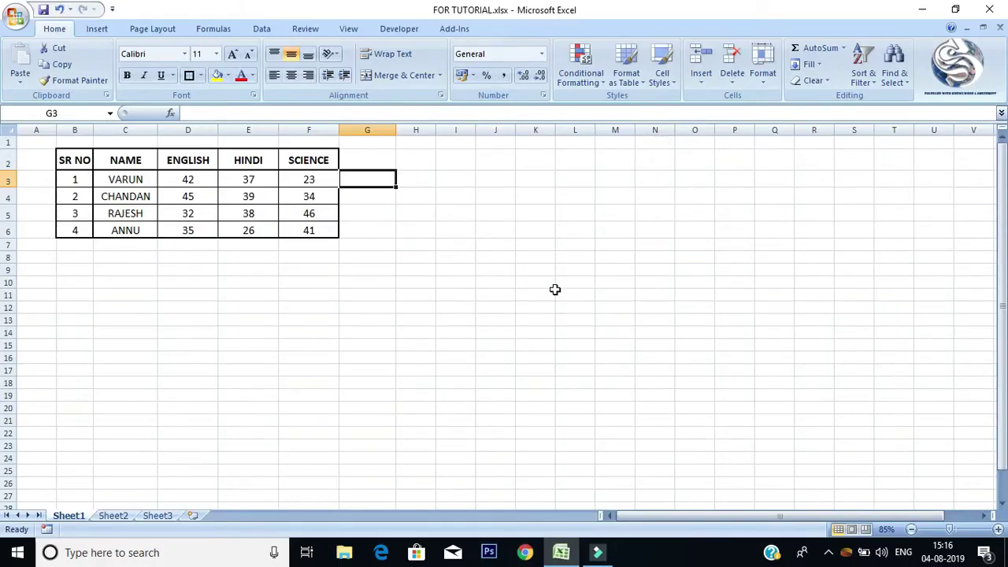
Zoom the worksheet view from 85% to 110%.
scroll(554, 289, up, 1)
scroll(555, 289, up, 1)
scroll(555, 289, up, 1)
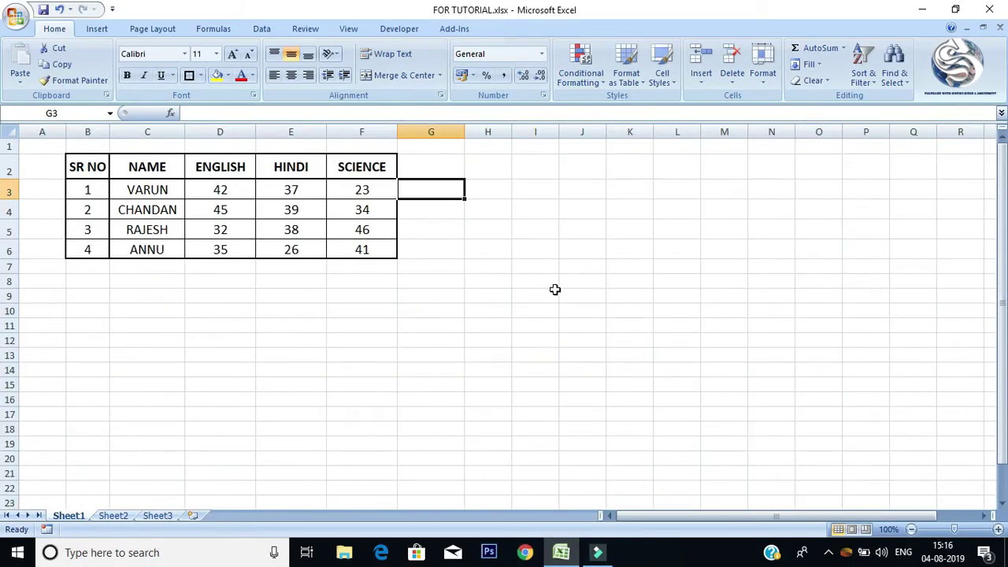
click(996, 530)
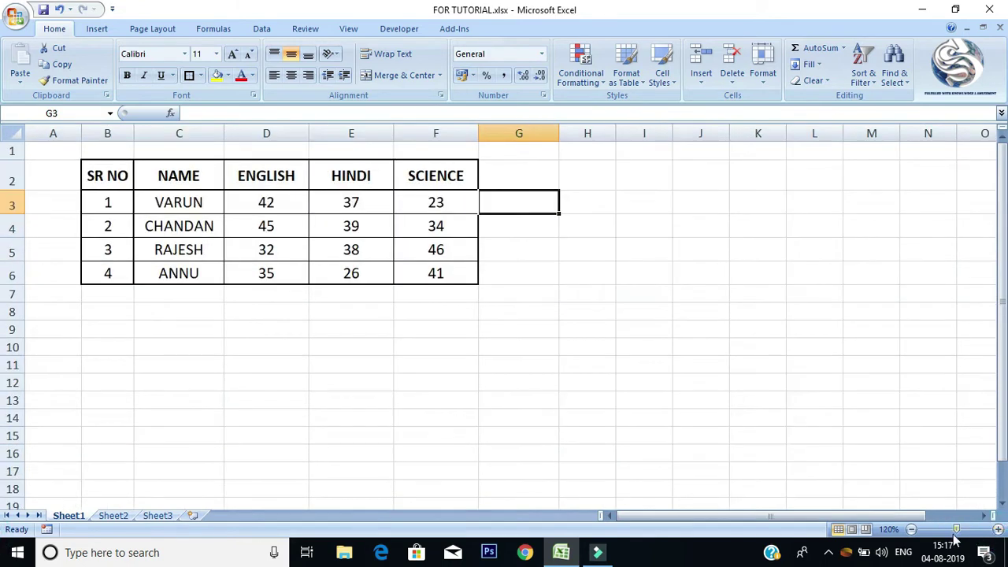
click(543, 345)
Select cells in the marks table, ending on the empty cell G3 beside row 3.
drag(473, 169, 469, 257)
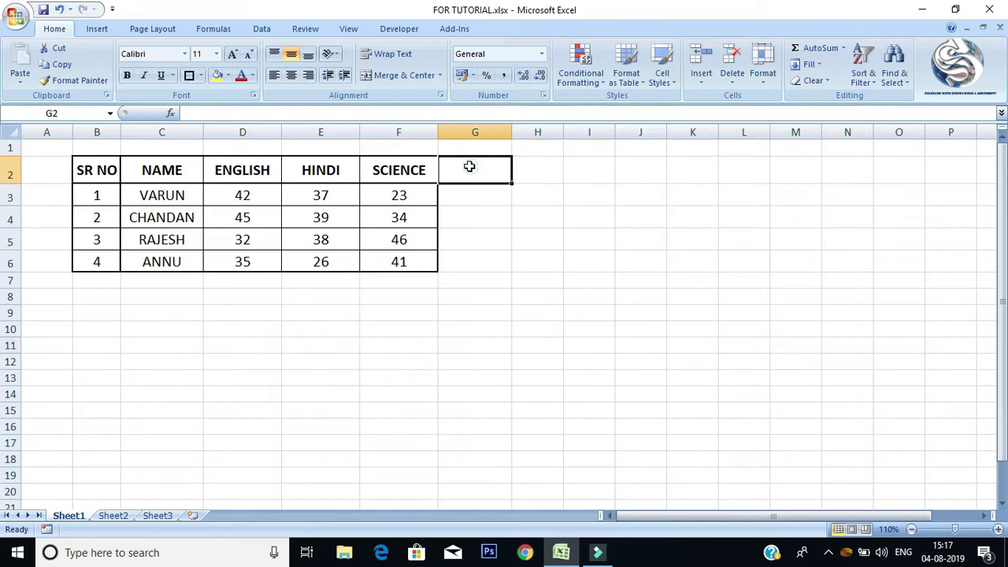
drag(237, 195, 387, 199)
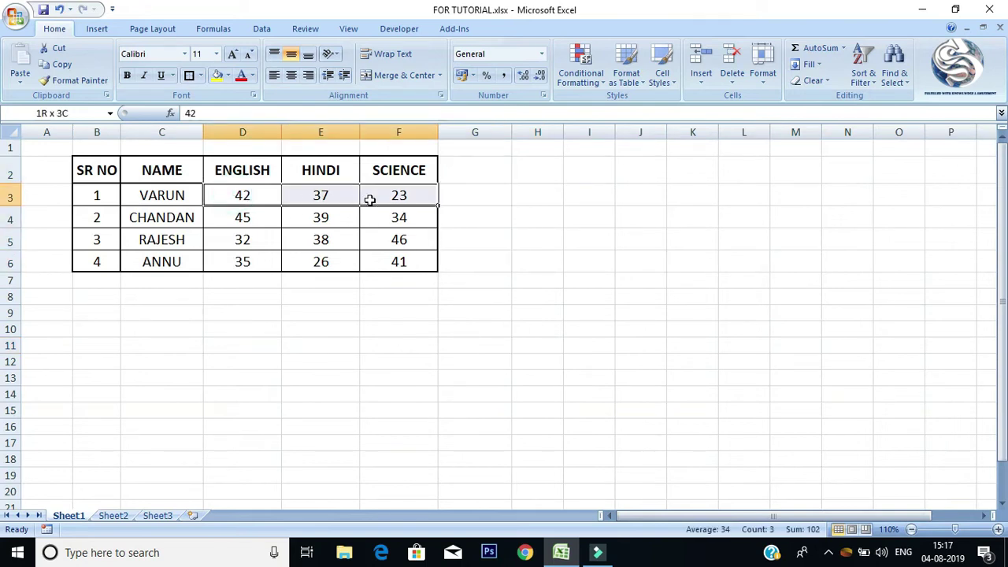
click(270, 198)
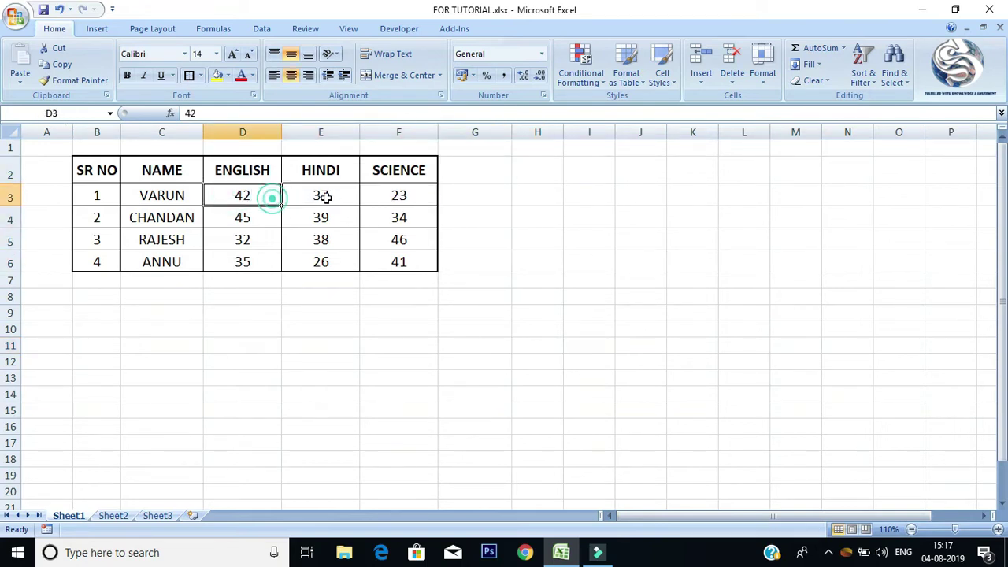
click(376, 195)
click(460, 191)
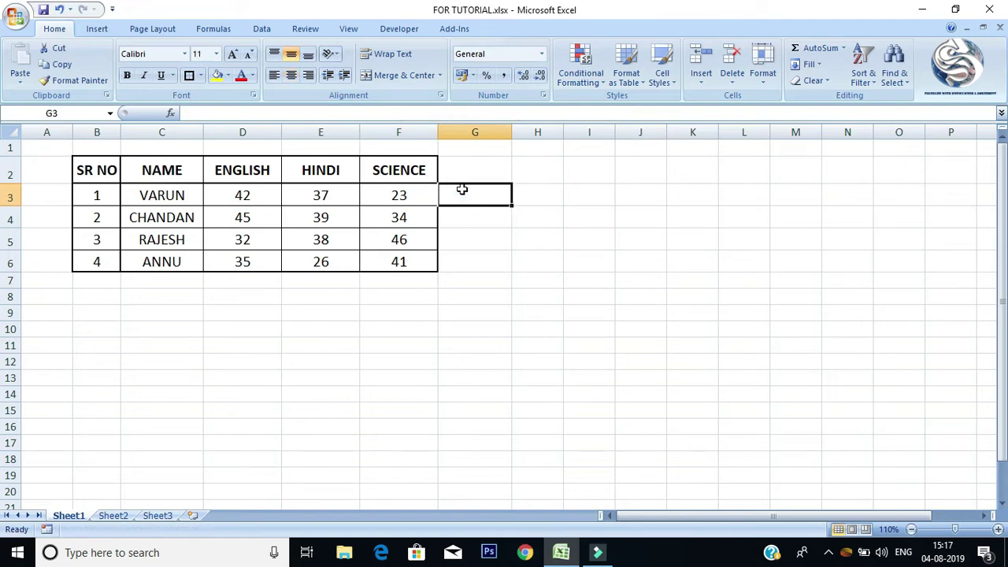
Enter the heading TOTAL in G2 beside SCIENCE.
click(465, 168)
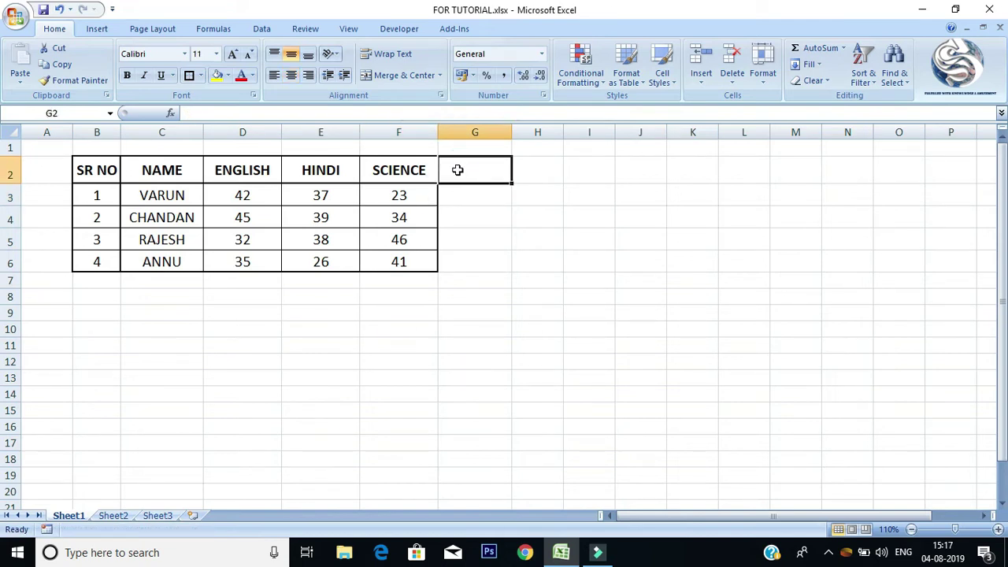
drag(465, 167, 470, 255)
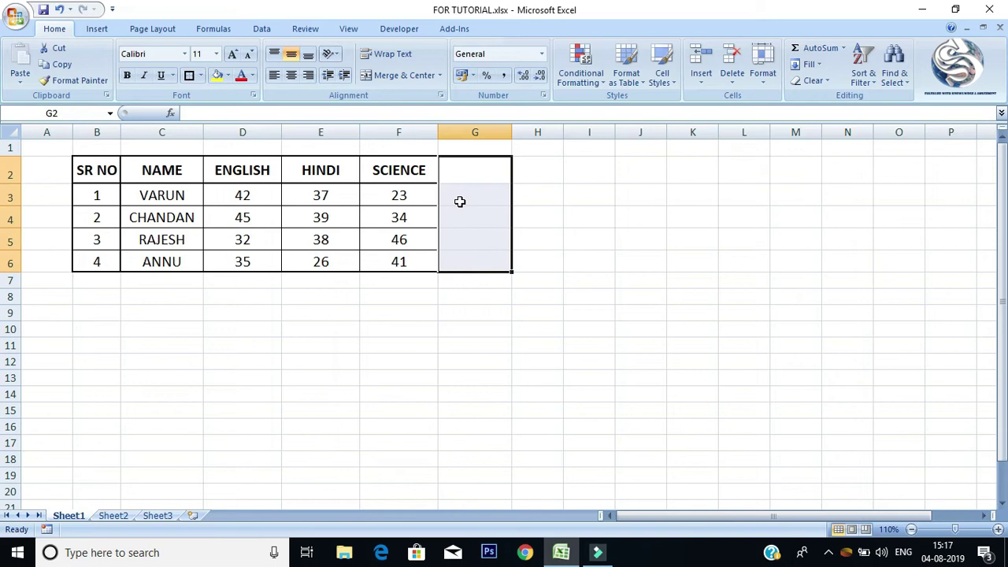
text(TOTA)
click(716, 240)
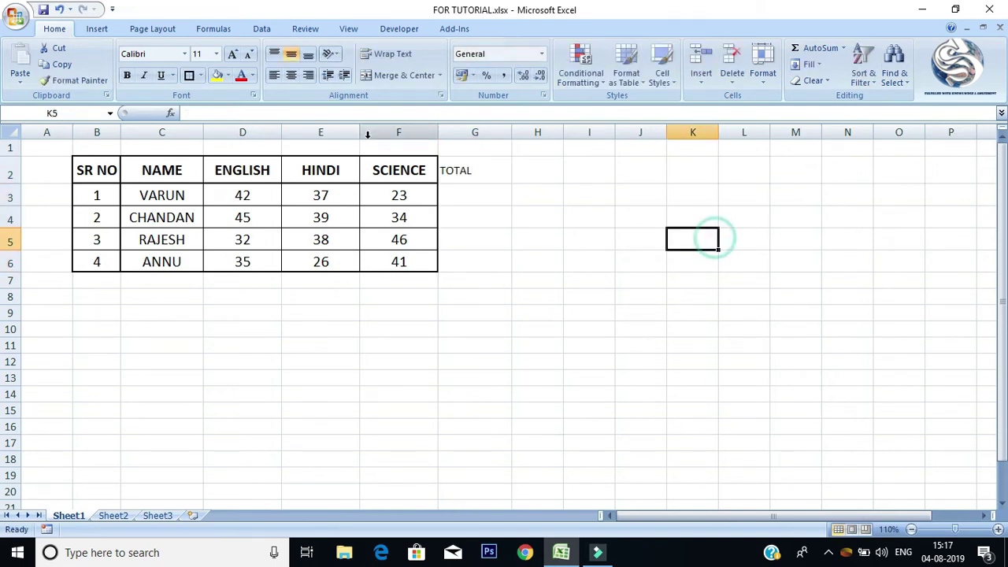
Copy the SCIENCE column's bold header and borders onto G2:G6 with Format Painter.
drag(393, 169, 399, 281)
drag(388, 174, 399, 261)
click(75, 81)
drag(453, 163, 472, 260)
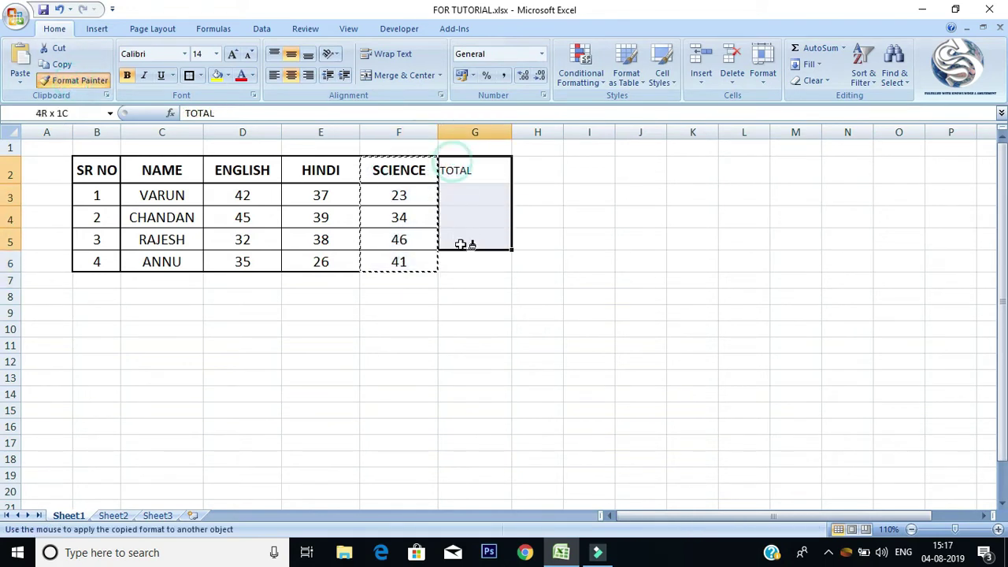
Select the empty total cells G3 to G6.
click(472, 189)
click(549, 183)
click(489, 193)
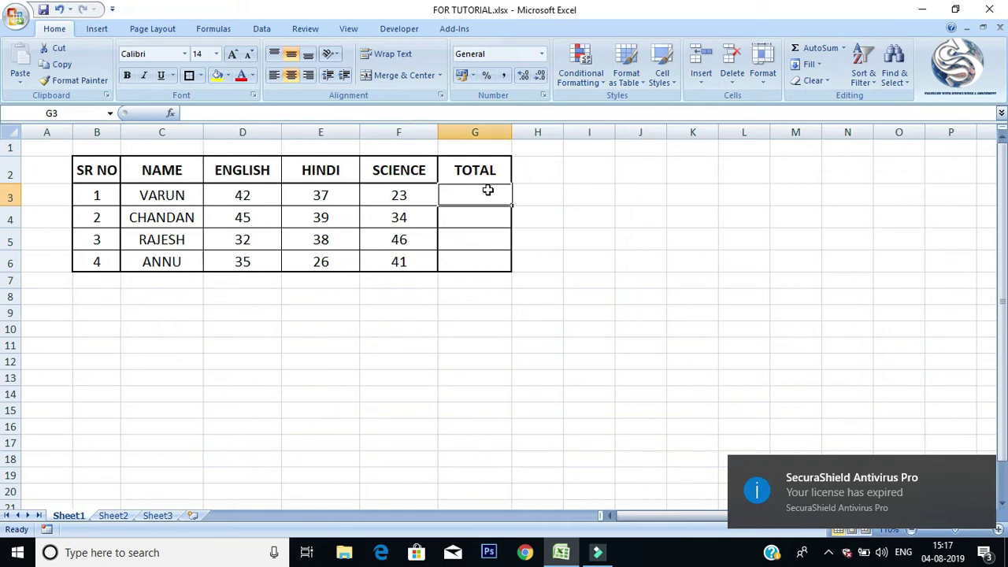
drag(487, 190, 491, 267)
Enter =SUM(D3:F3) in G3, giving VARUN's total of 102.
click(475, 202)
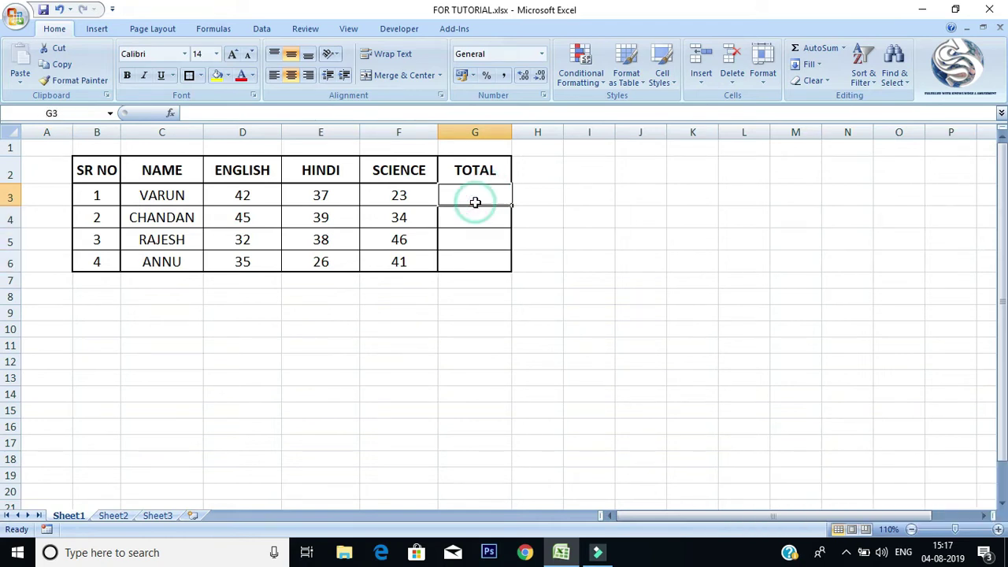
click(542, 224)
click(490, 199)
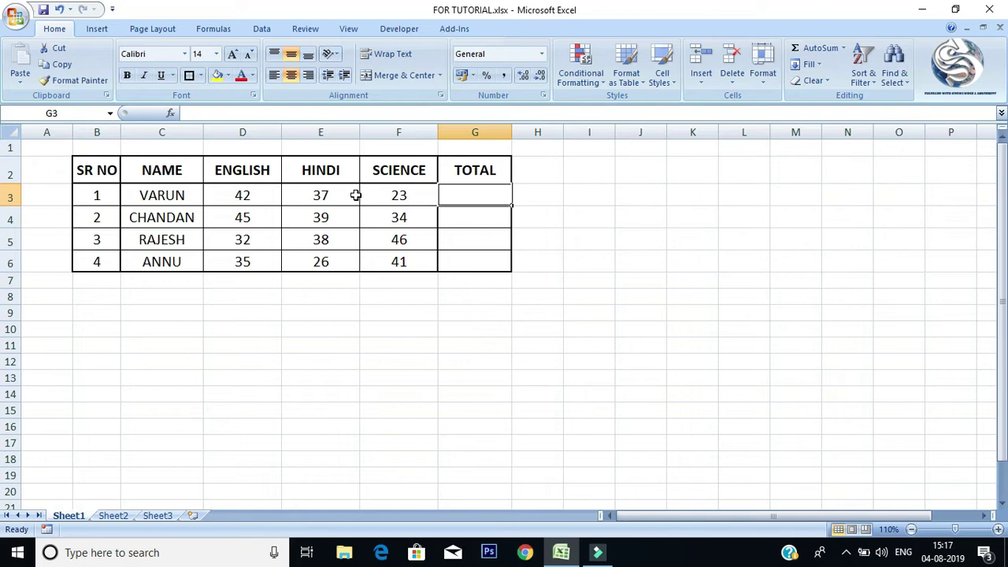
drag(261, 198, 437, 209)
click(459, 194)
text(=)
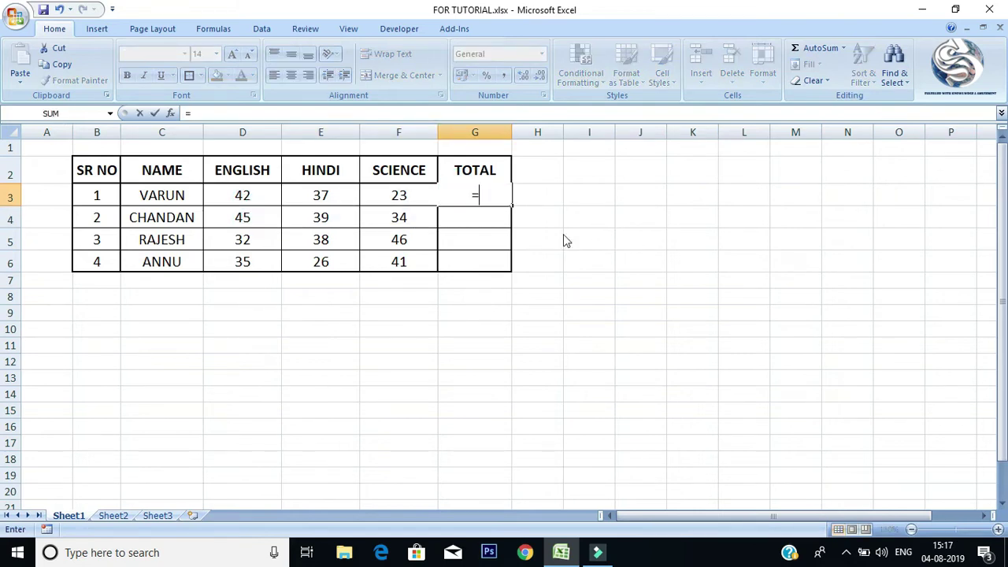
text(S)
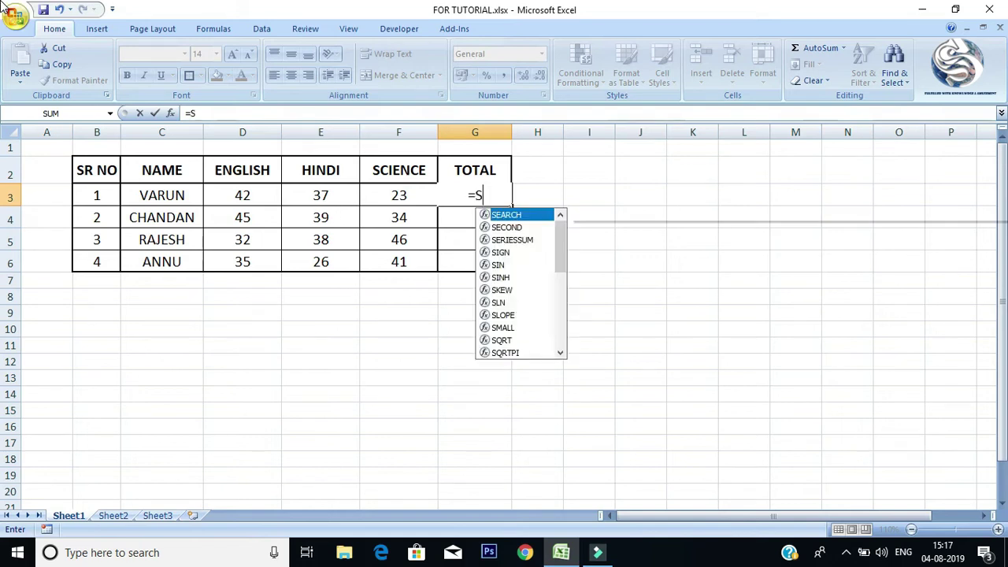
text(UM()
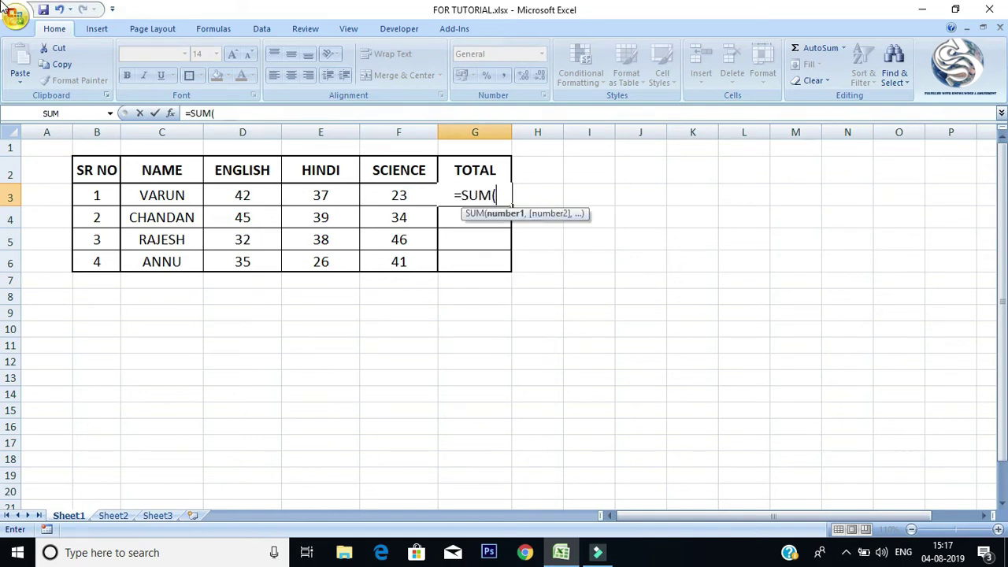
drag(239, 194, 392, 196)
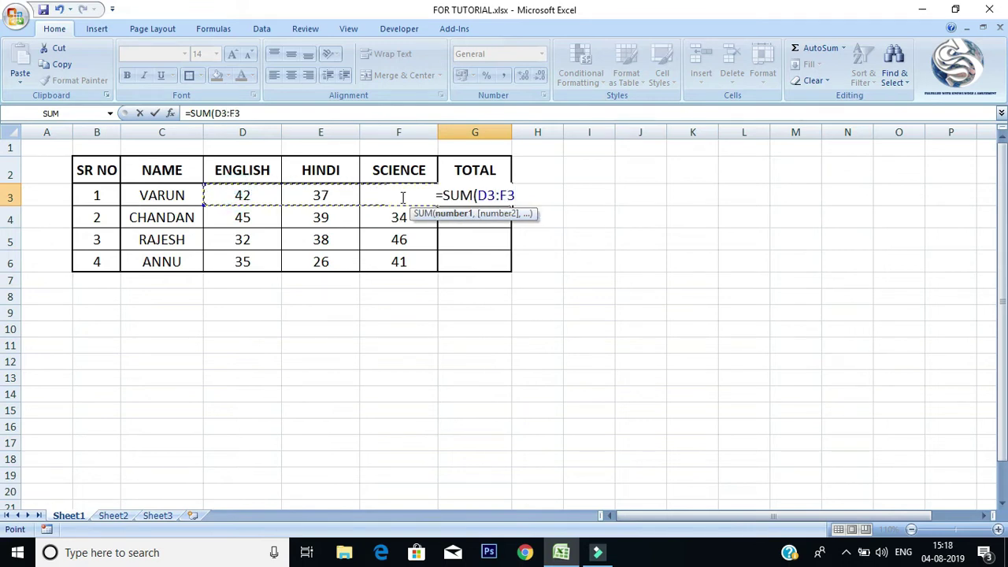
text())
key(Return)
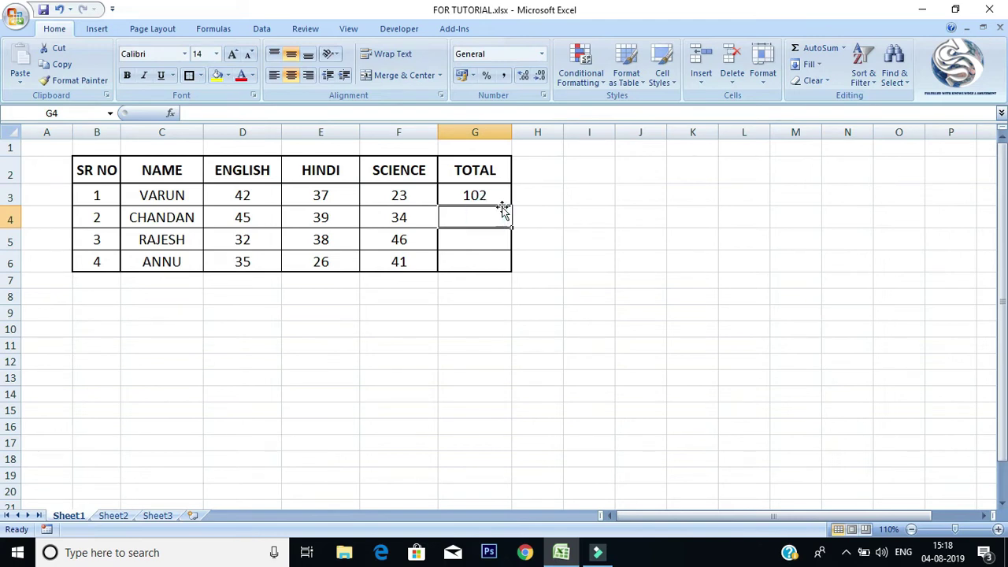
Enter =D4+E4+F4 in G4, giving CHANDAN's total of 118.
text(=)
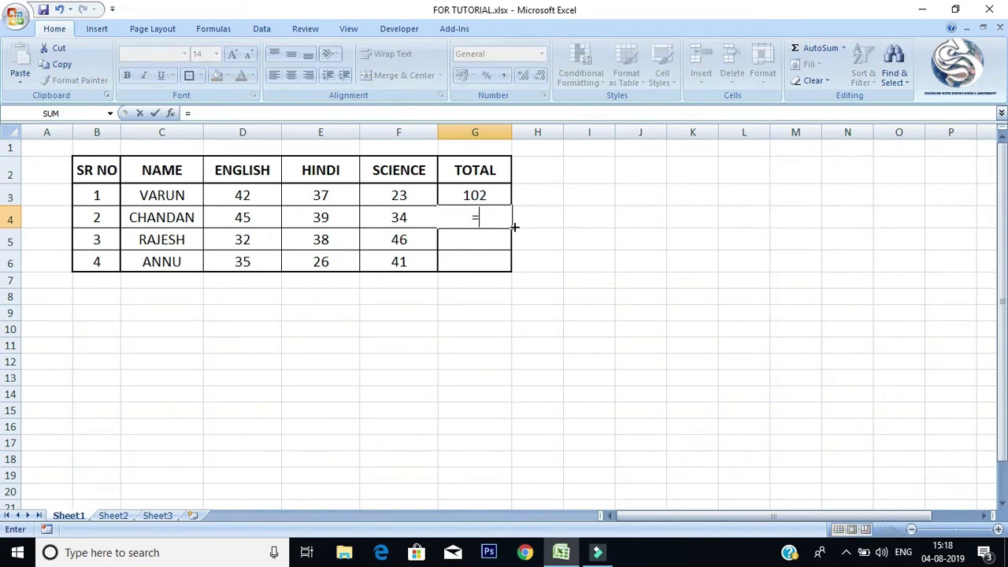
click(272, 219)
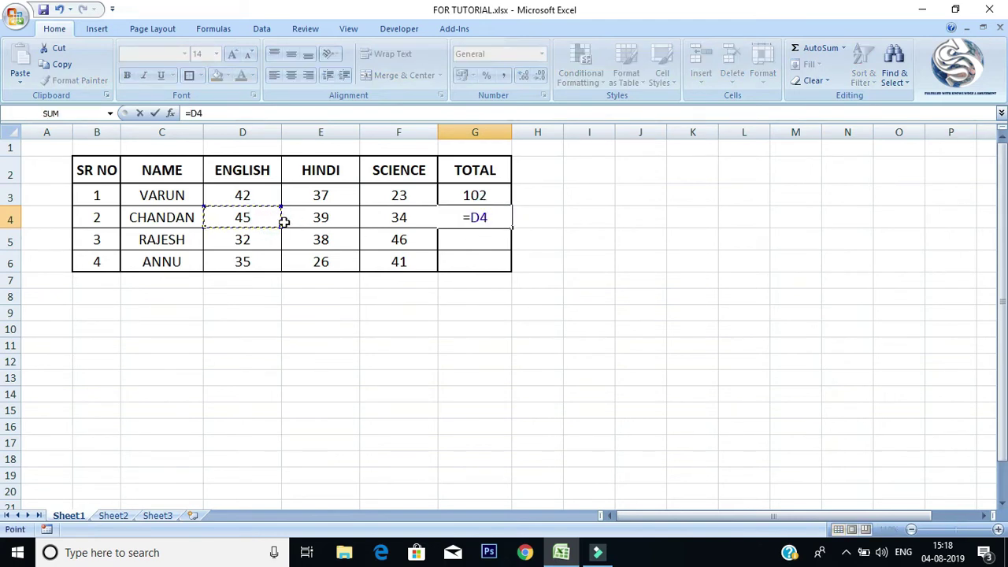
text(+)
click(305, 220)
text(+)
click(416, 218)
key(Return)
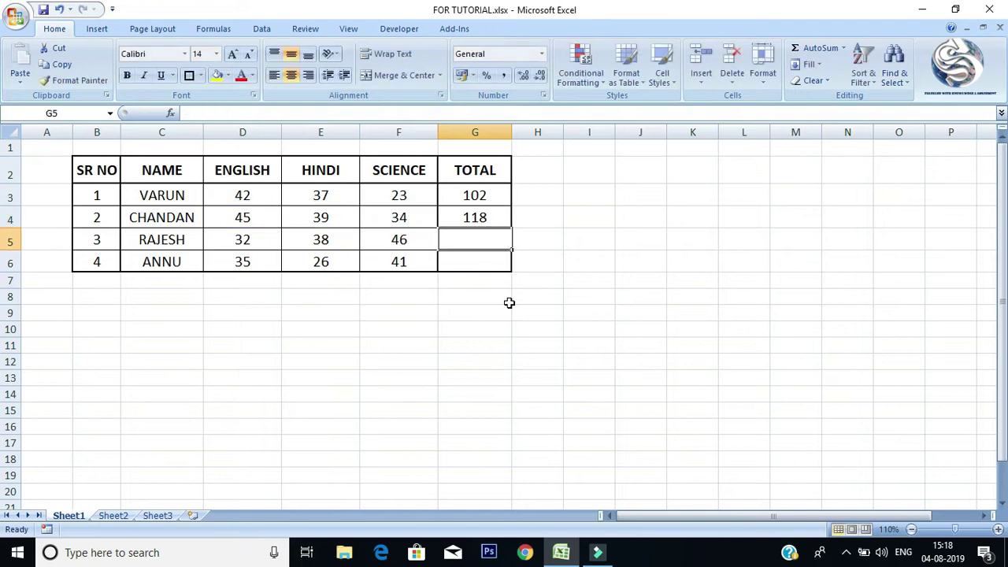
Check G4's formula, select the totals G3:G4, and move to G5.
click(453, 213)
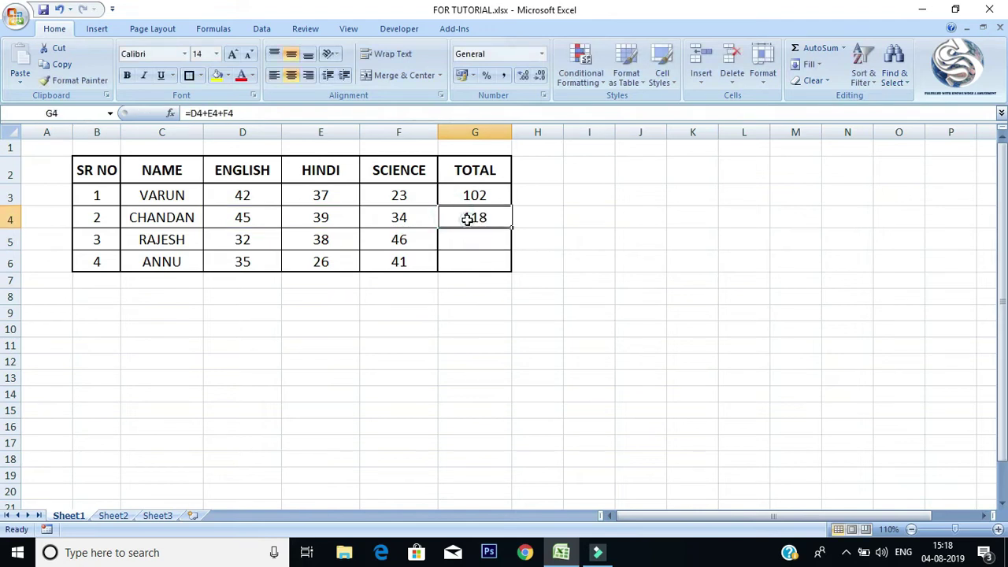
drag(484, 196, 480, 222)
click(483, 239)
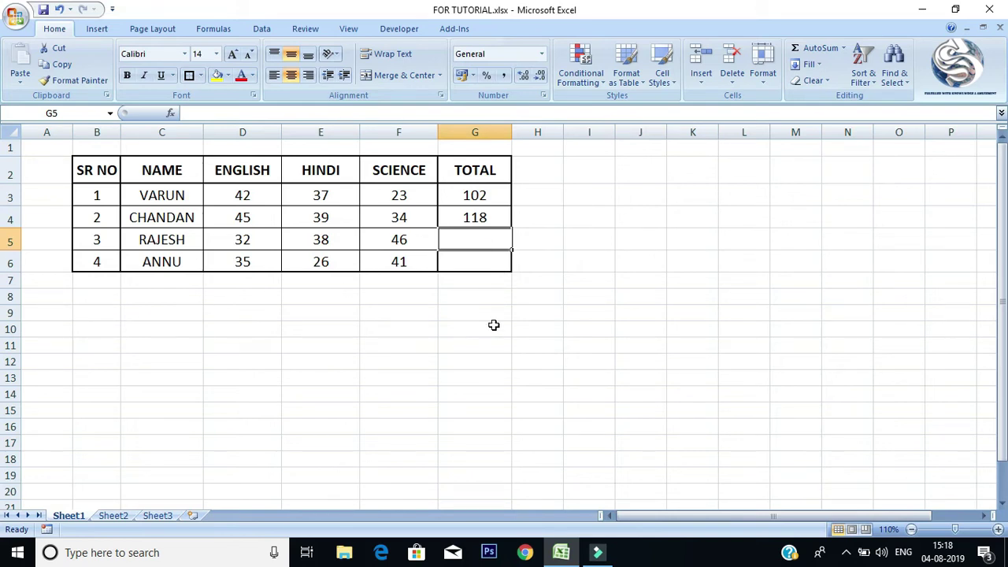
AutoSum G5 over D5:F5 with Alt+=, giving RAJESH's total of 116.
key(alt+equal)
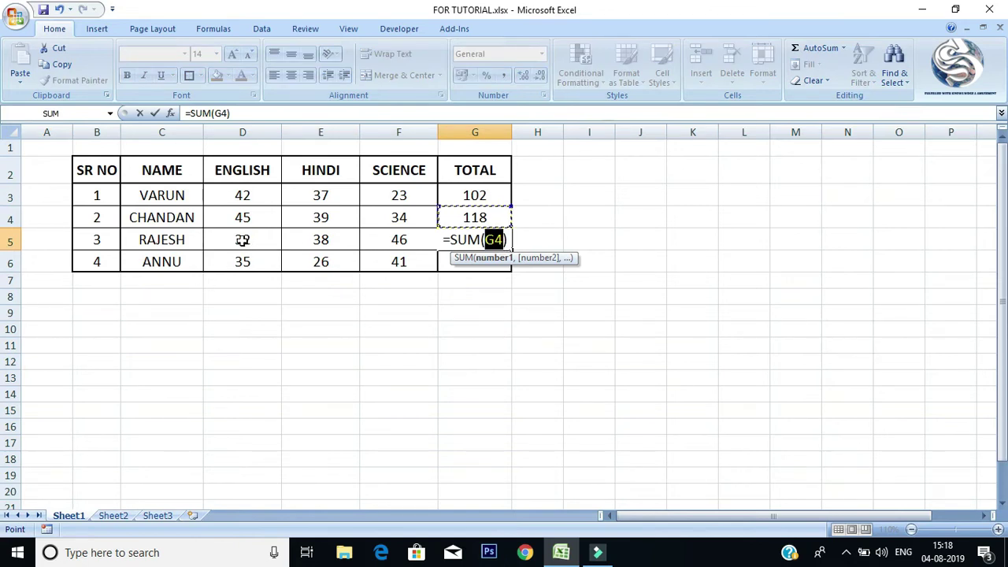
drag(241, 236, 382, 242)
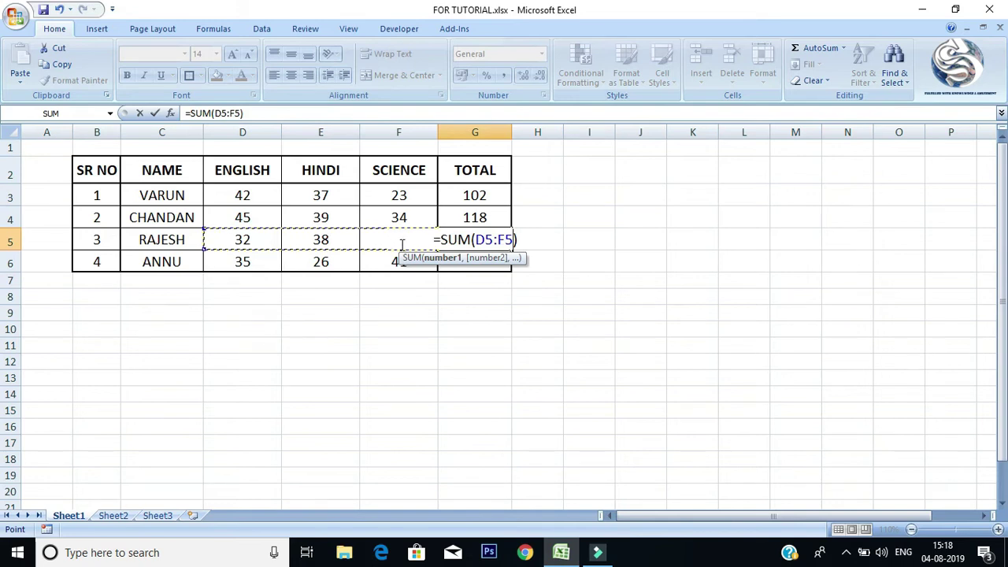
key(Return)
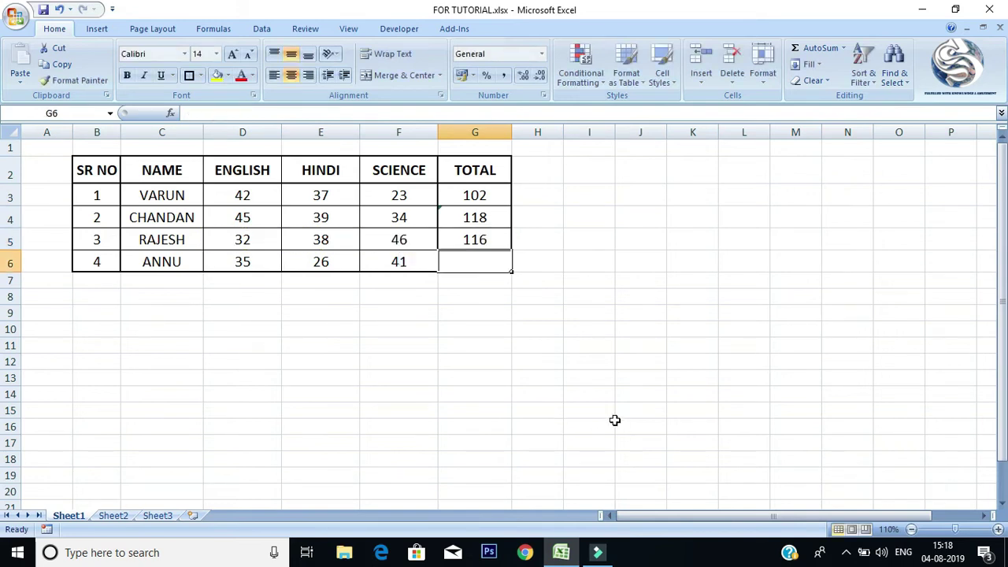
AutoSum G6 over D6:F6, giving ANNU's total of 102.
click(473, 263)
click(504, 260)
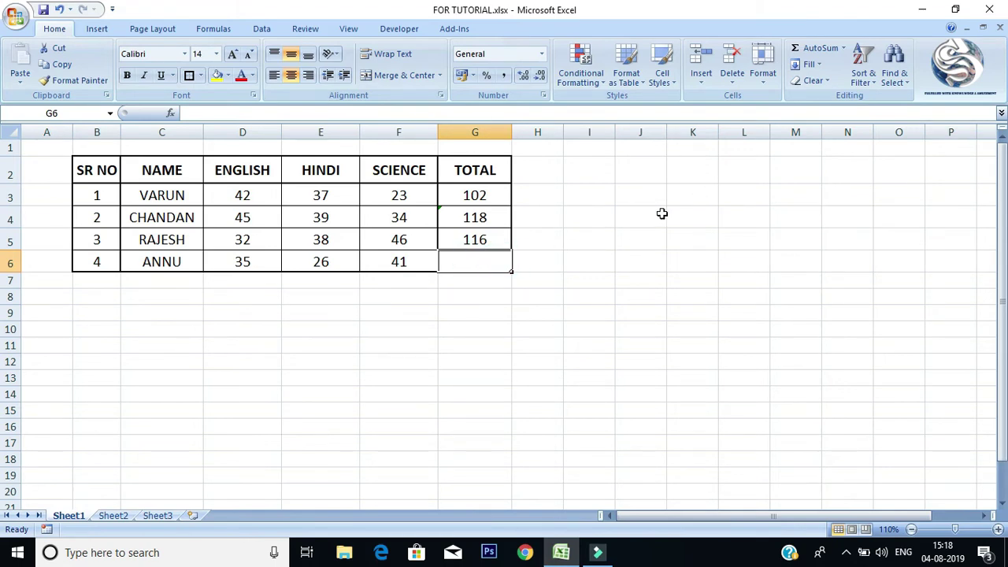
click(826, 47)
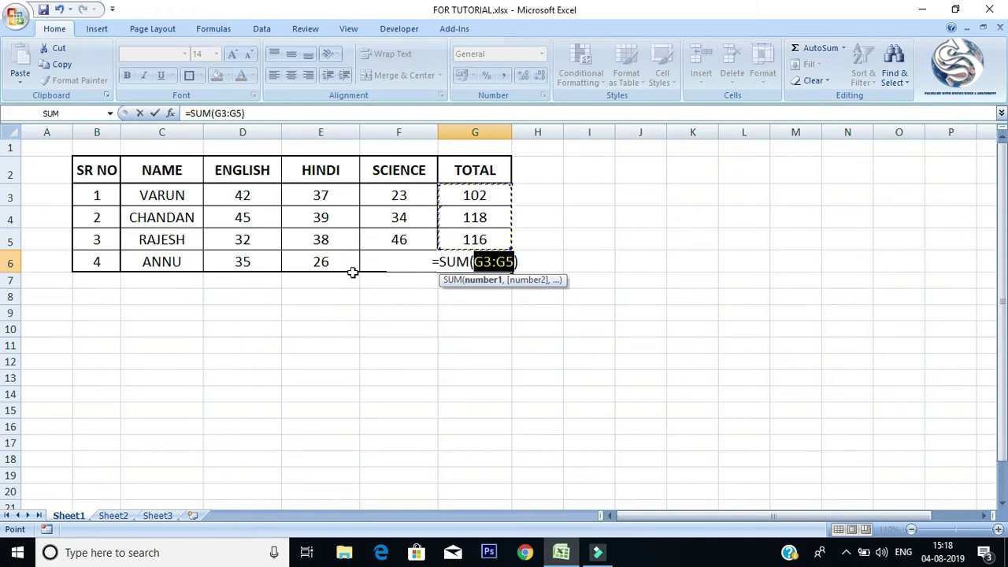
drag(242, 262, 410, 276)
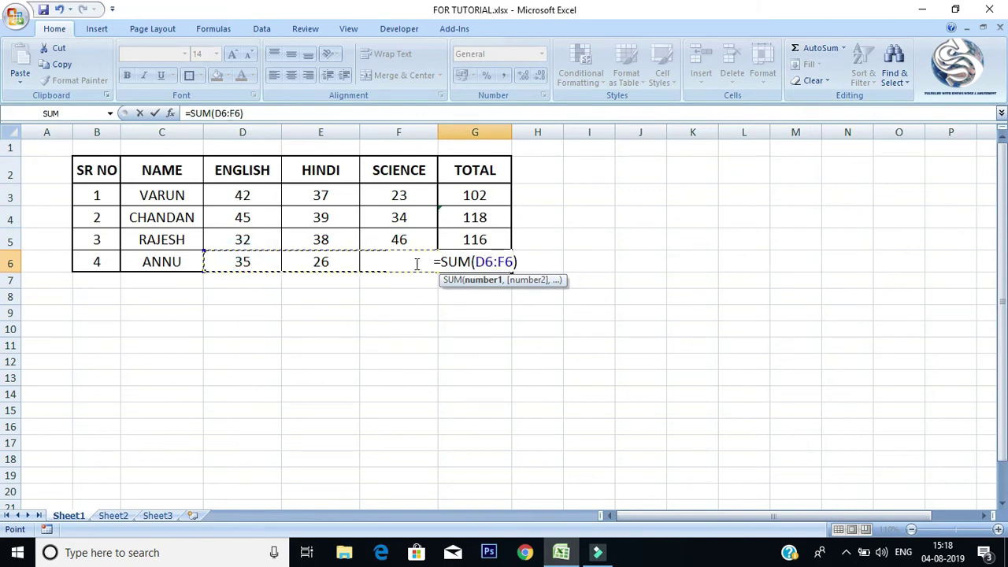
key(Return)
Select the filled totals G3:G6 to review their sum.
drag(469, 196, 475, 260)
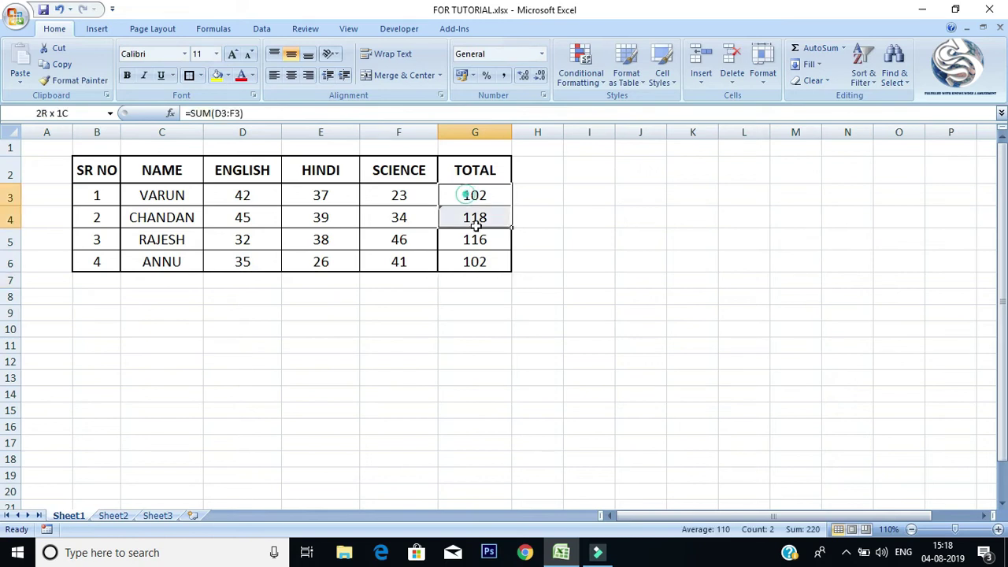
click(553, 241)
drag(486, 192, 490, 252)
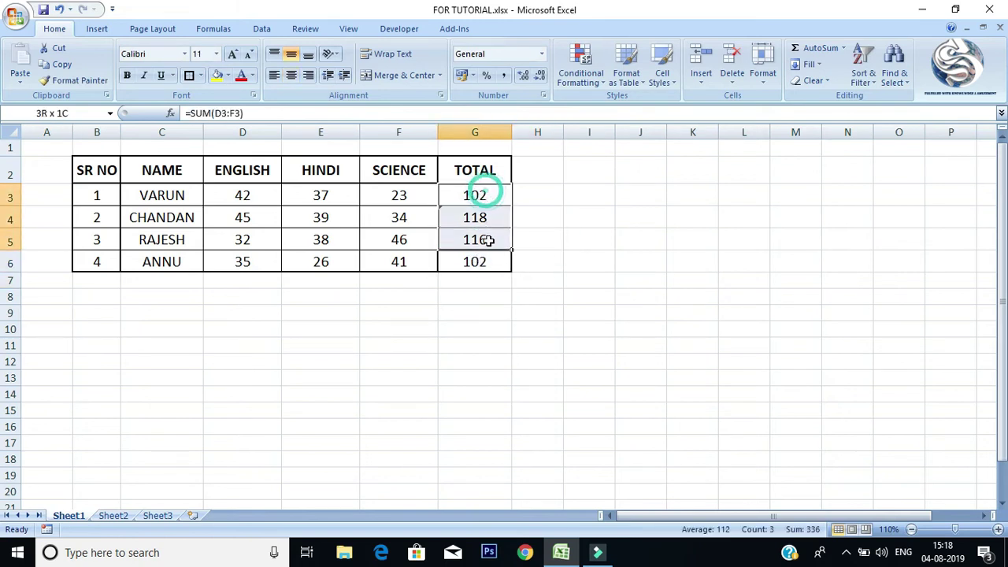
click(385, 294)
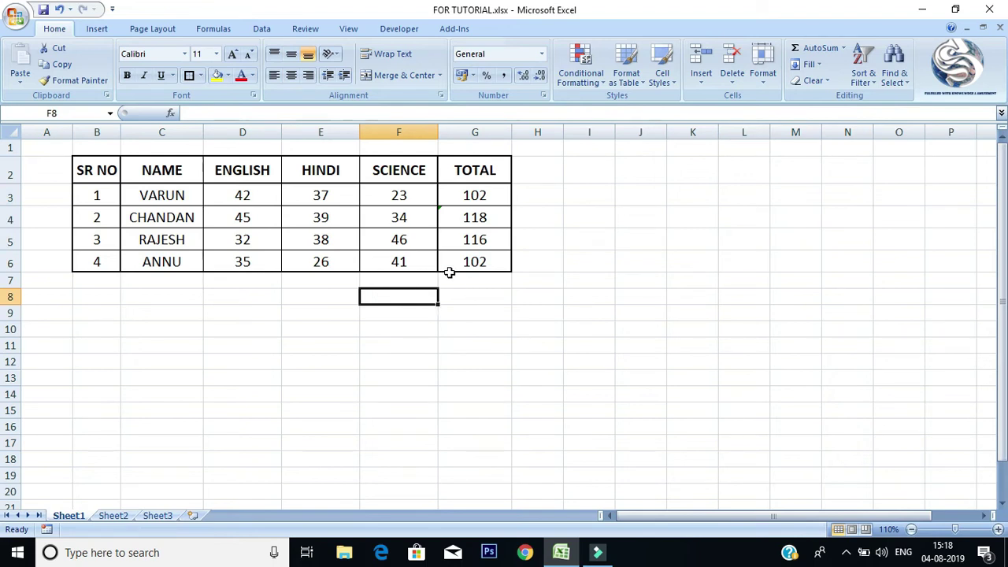
In F8 build =SUM(D3:D6)+SUM(E3:E6)+ and add the Science range F3:F6.
text(=)
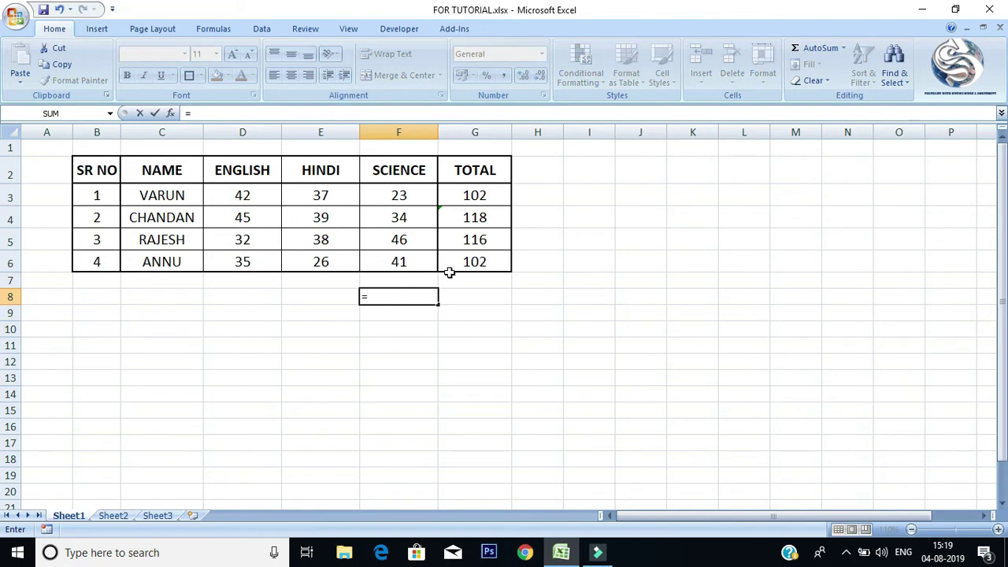
text(SUM)
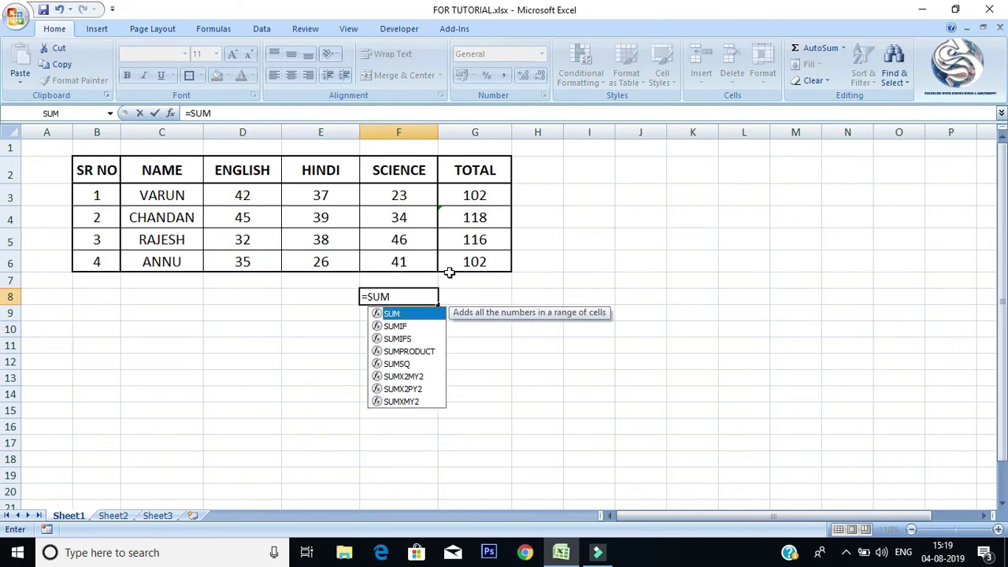
text(()
drag(276, 197, 277, 257)
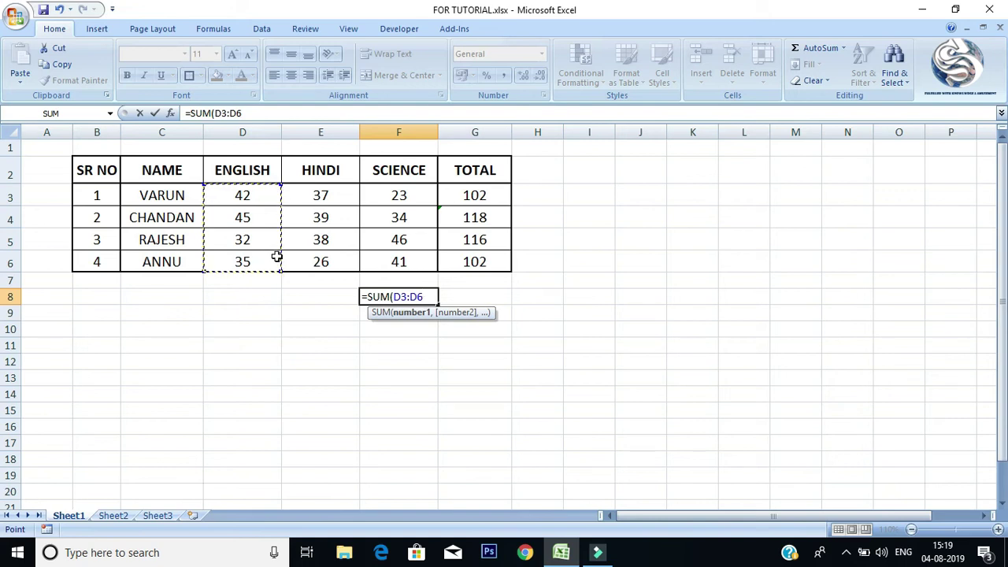
text())
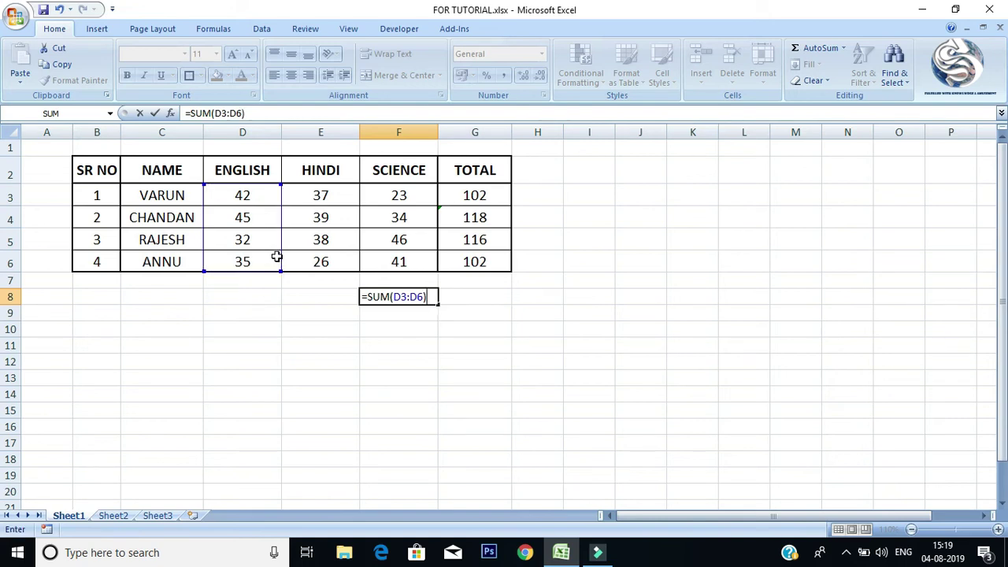
text(+SUM()
drag(299, 195, 315, 260)
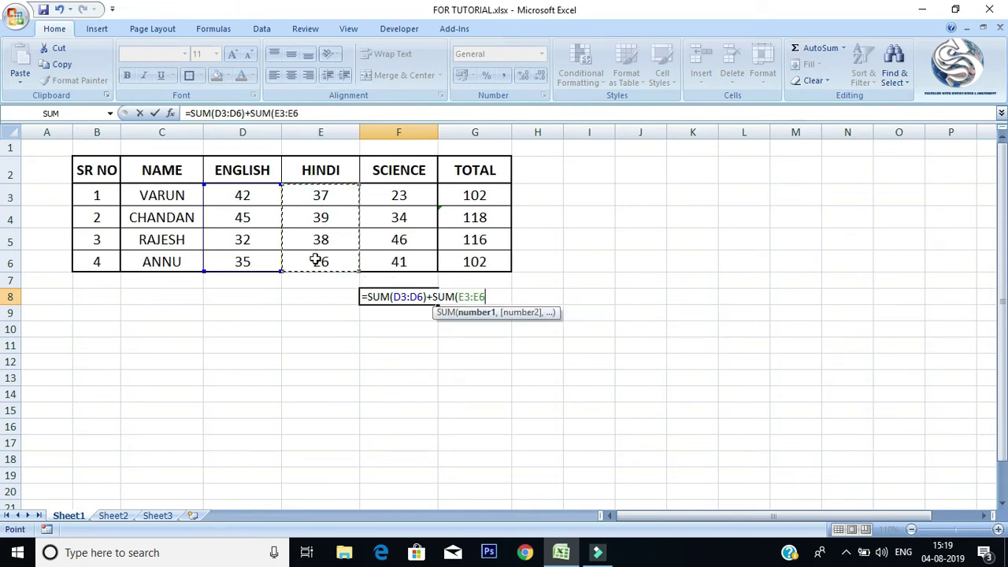
text()+F3:F6)
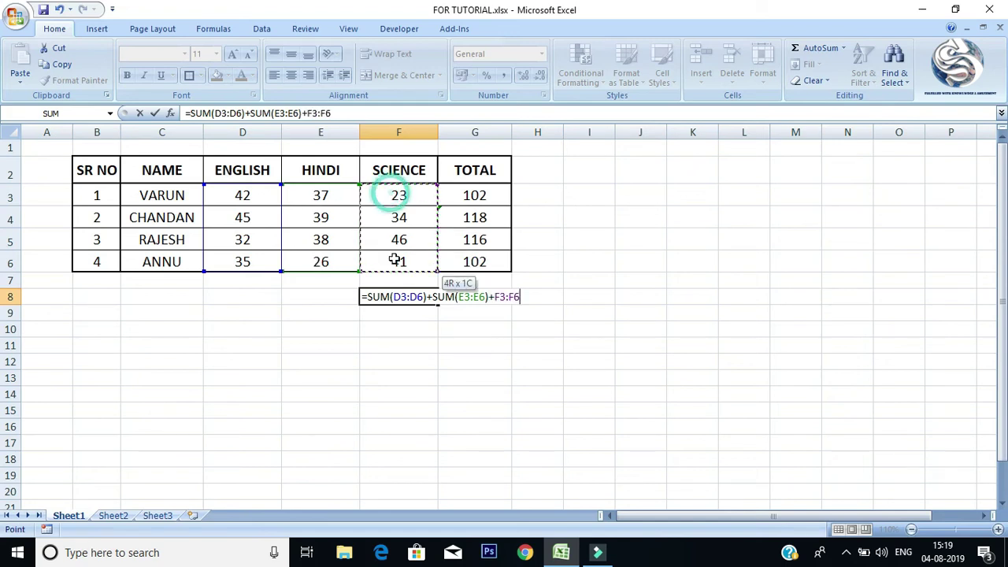
drag(392, 193, 397, 263)
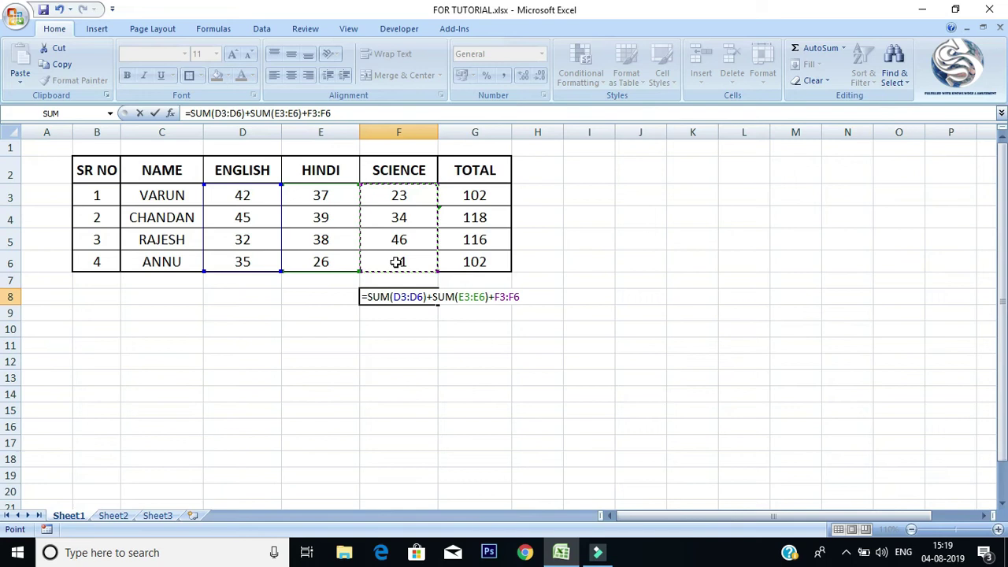
Wrap F3:F6 in its own SUM, delete the duplicate reference, and commit 438.
click(494, 297)
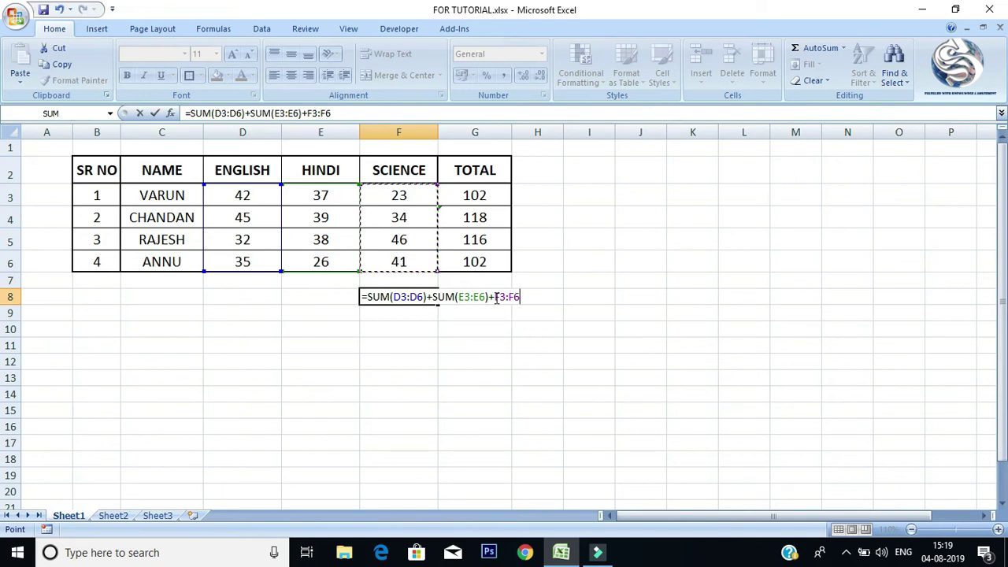
text($UM)
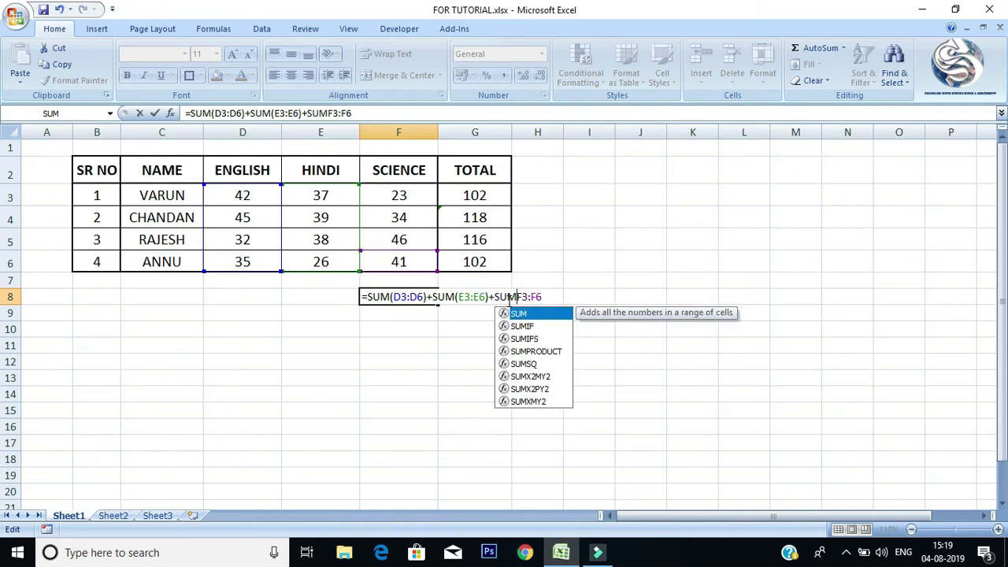
text(()
drag(392, 195, 401, 262)
drag(546, 297, 574, 297)
key(BackSpace)
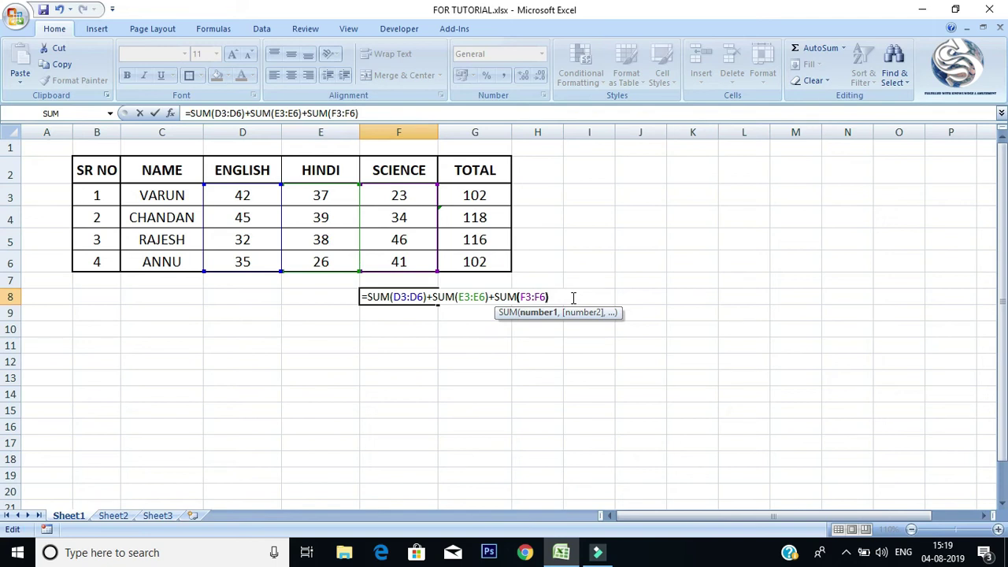
key(Return)
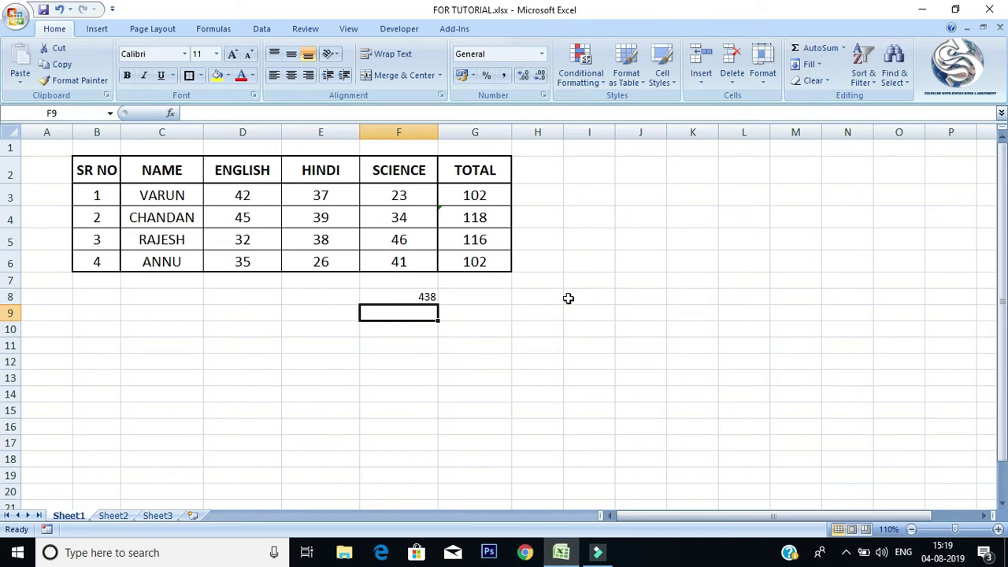
Enter =SUM(G3:G6) in G8, showing 438 to match F8.
click(403, 237)
click(452, 218)
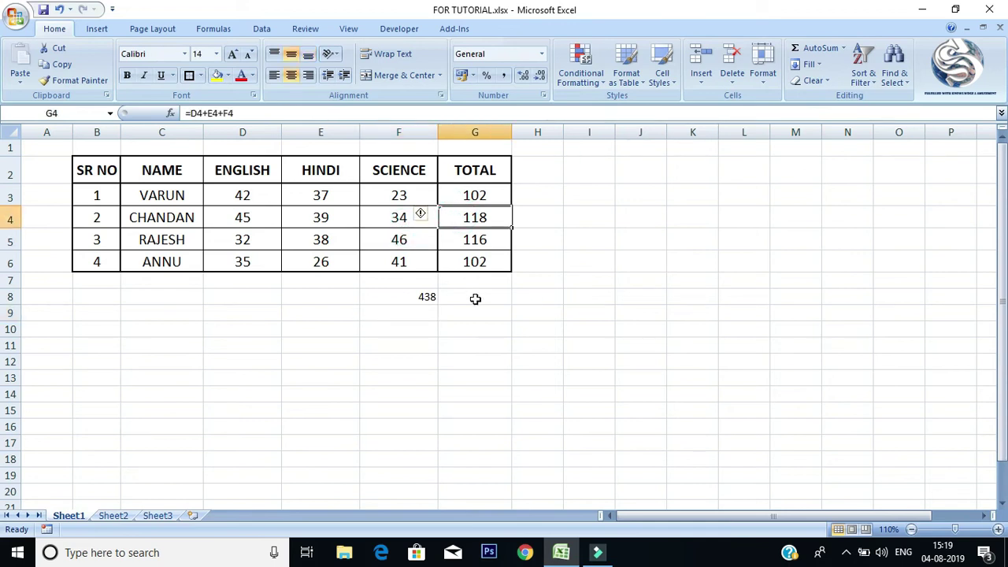
click(476, 299)
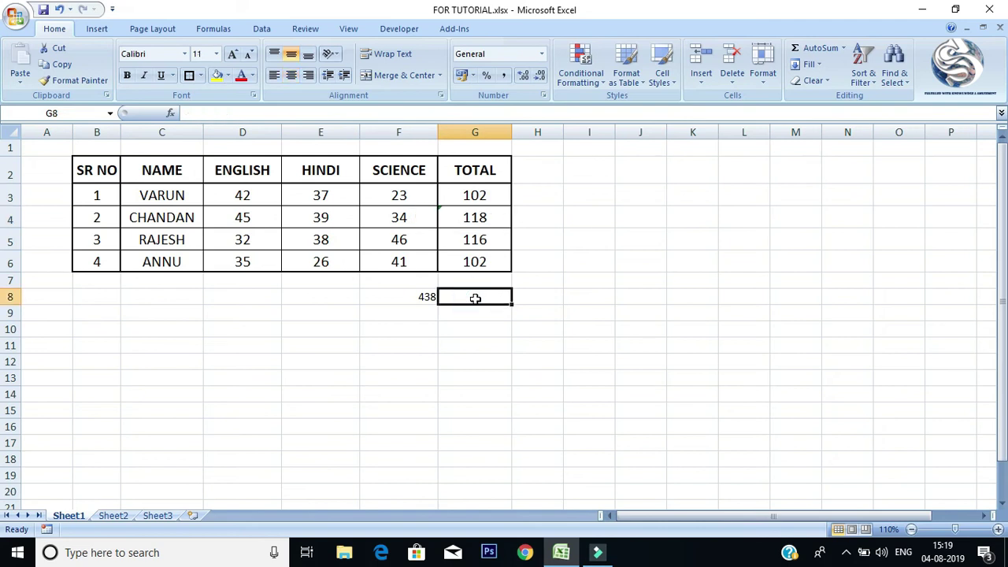
text(=SUM()
key(Left)
text())
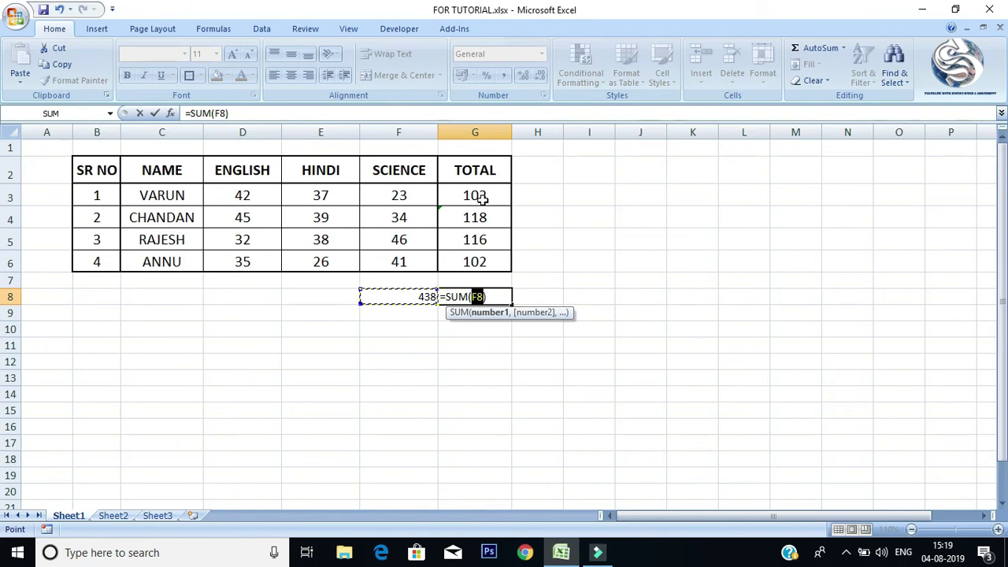
drag(479, 198, 486, 257)
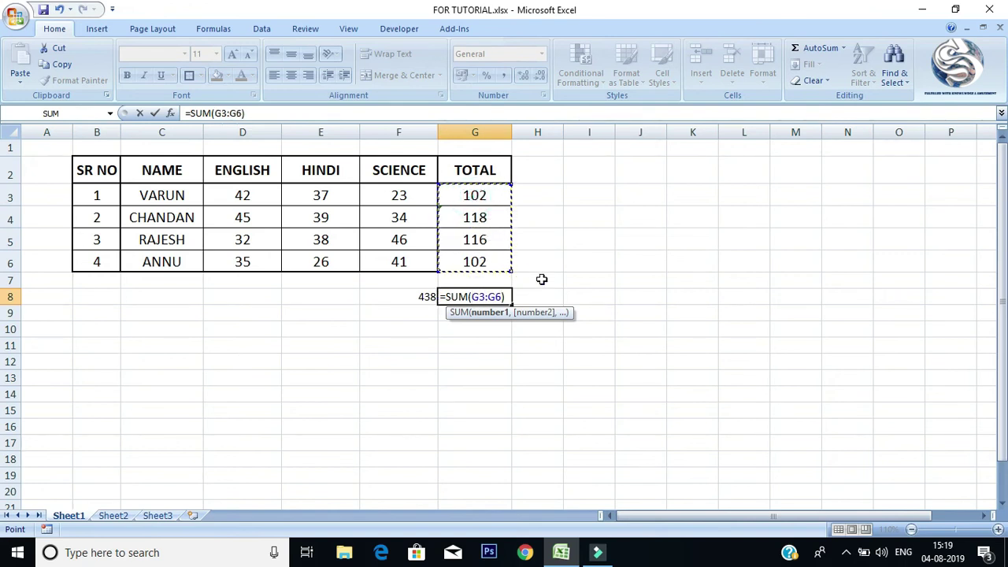
key(Return)
click(659, 324)
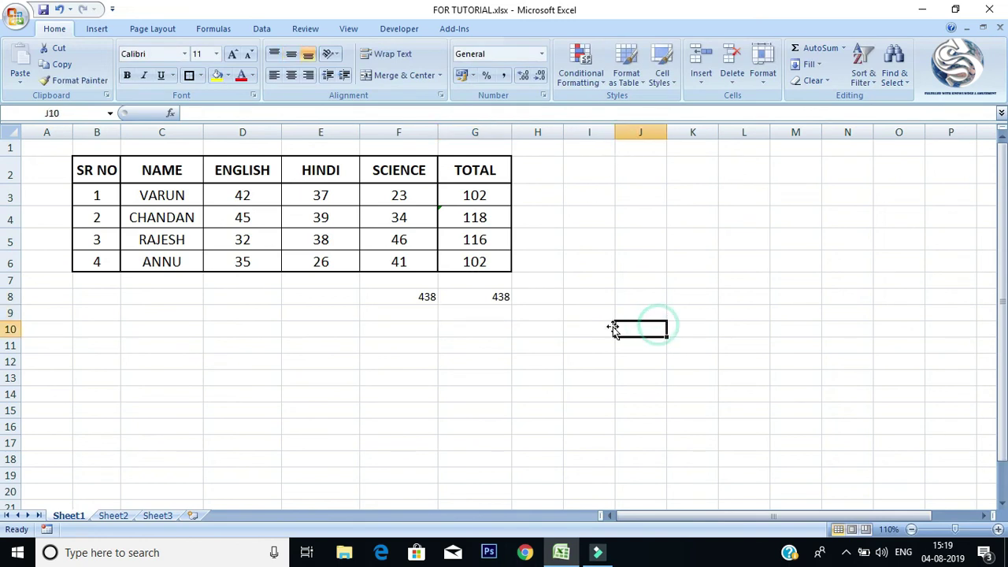
mouse_move(405, 302)
mouse_down()
mouse_move(501, 299)
mouse_move(426, 299)
mouse_up()
click(564, 283)
click(540, 300)
click(473, 310)
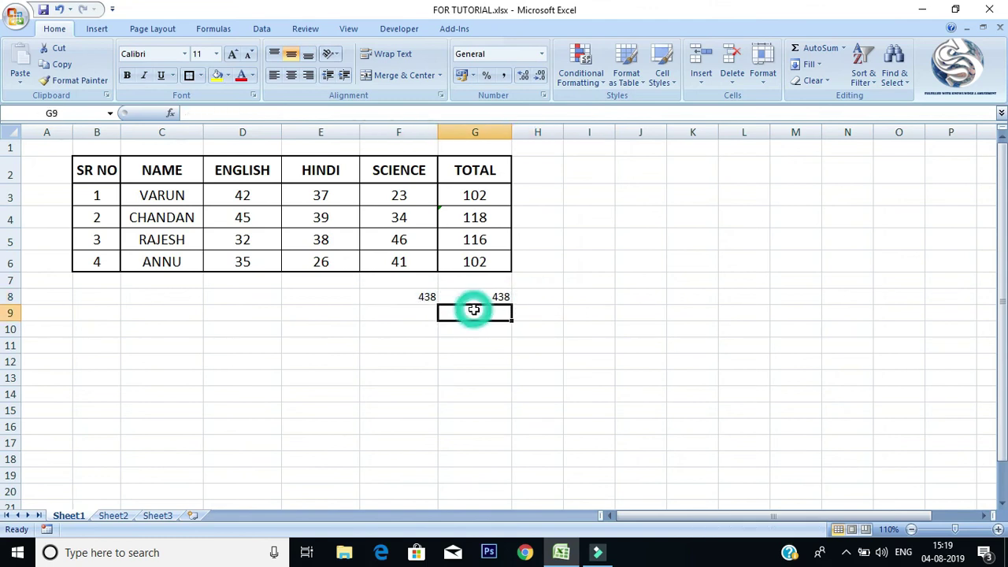